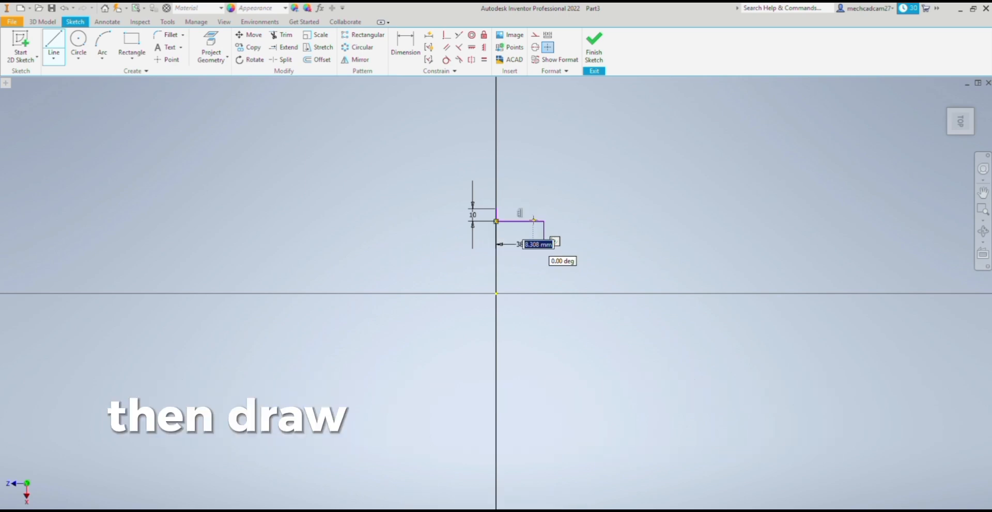
- Draw the piston half-profile's 38 mm horizontal and 86.35 mm vertical lines, plus the 5 mm offset and 3.65 mm upward lines at their corner
type("38")
key("Return")
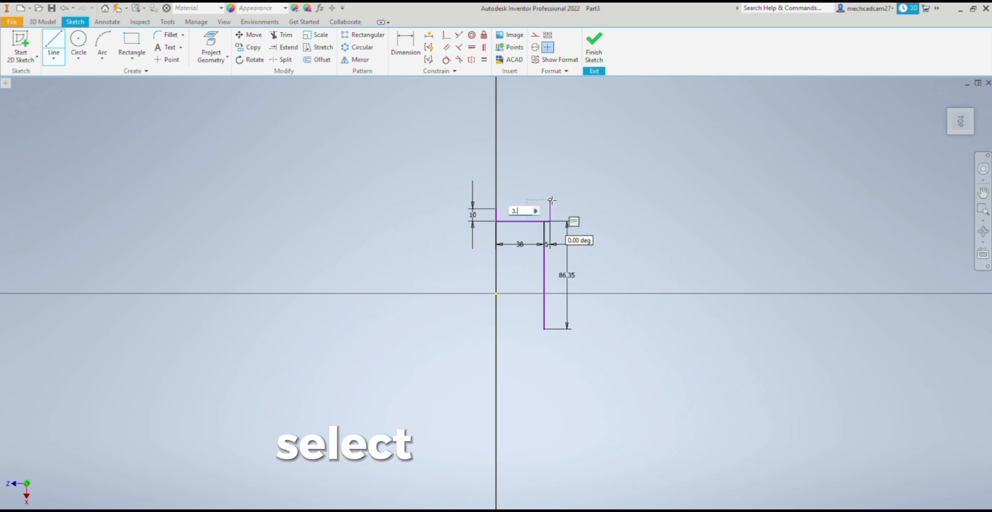
type("3.65")
key("Return")
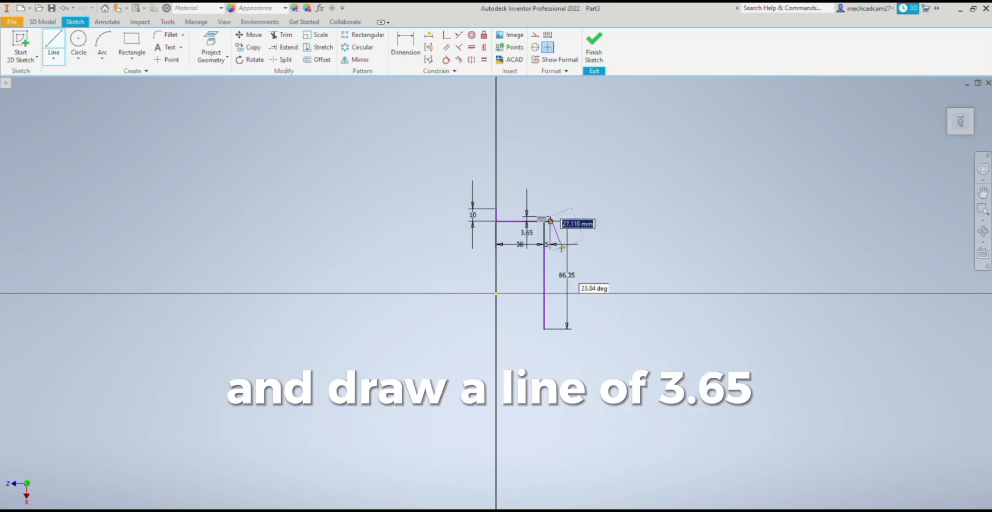
- Continue the outer edge with a 3.65 mm downward line, a 3 mm inward line and a 4.3 mm vertical groove segment
scroll(548, 245, "up", 4)
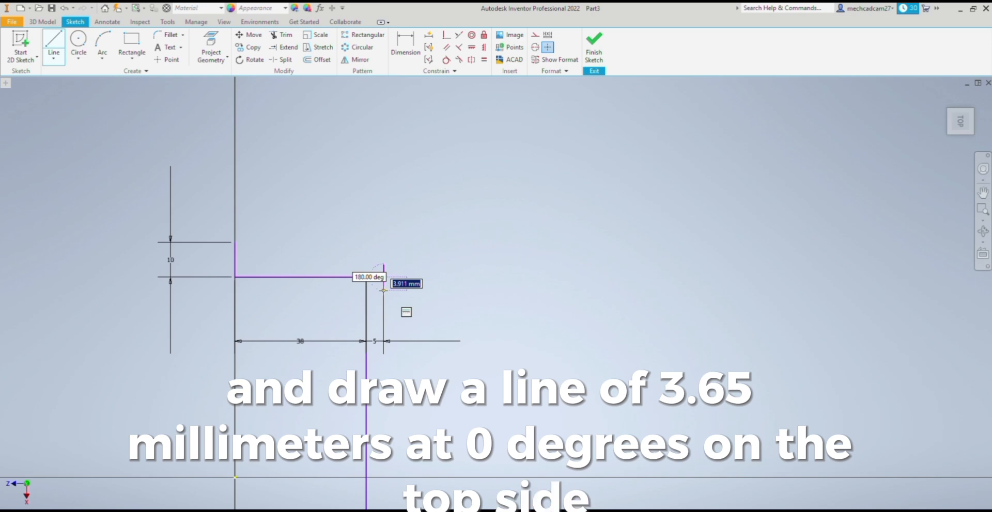
type("3.65")
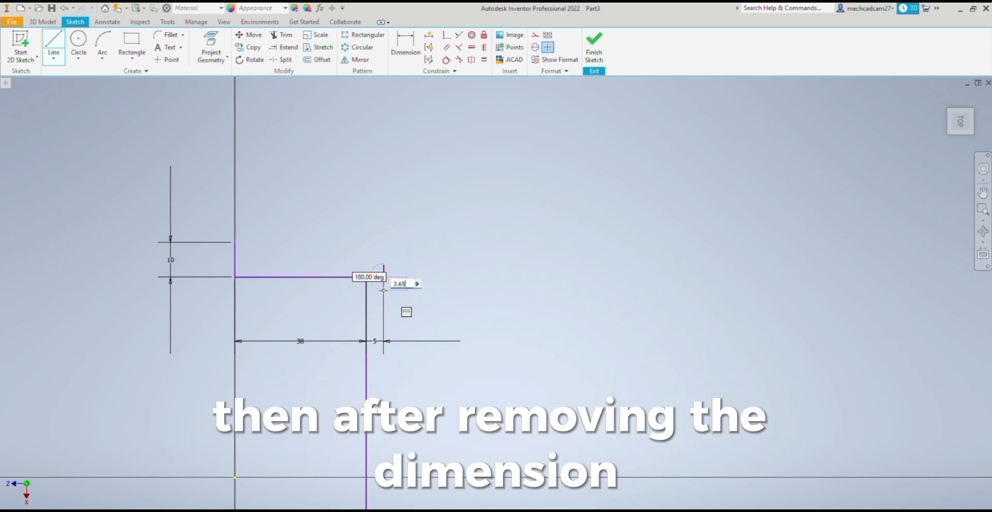
key("Return")
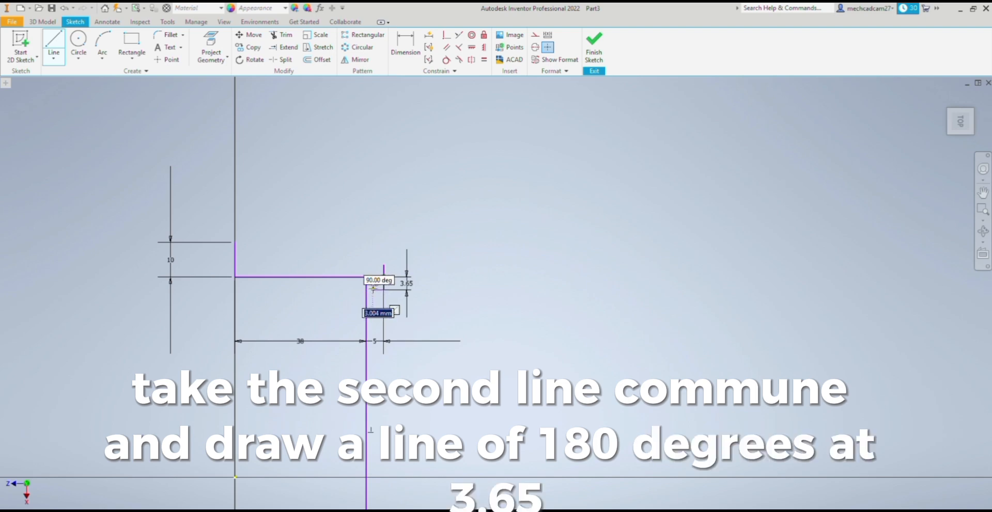
key("Return")
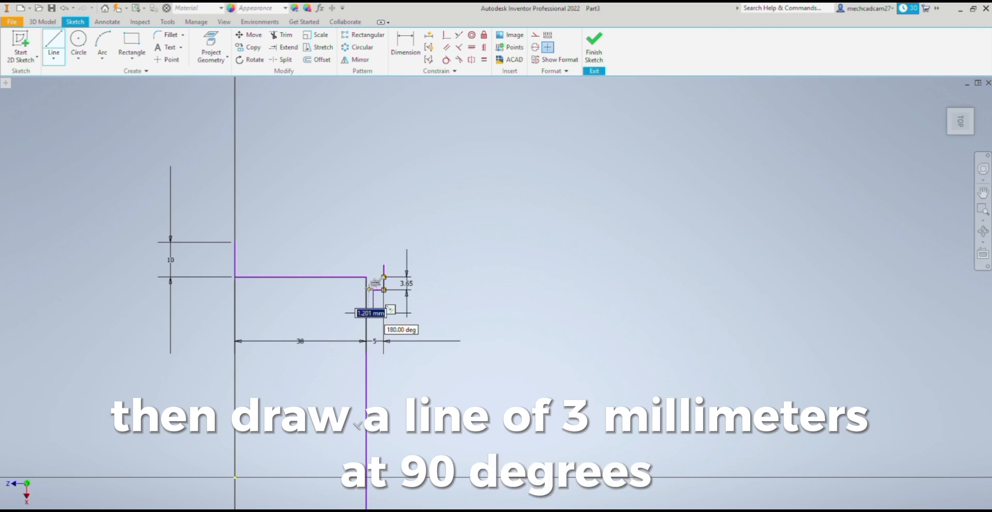
type("3")
key("Return")
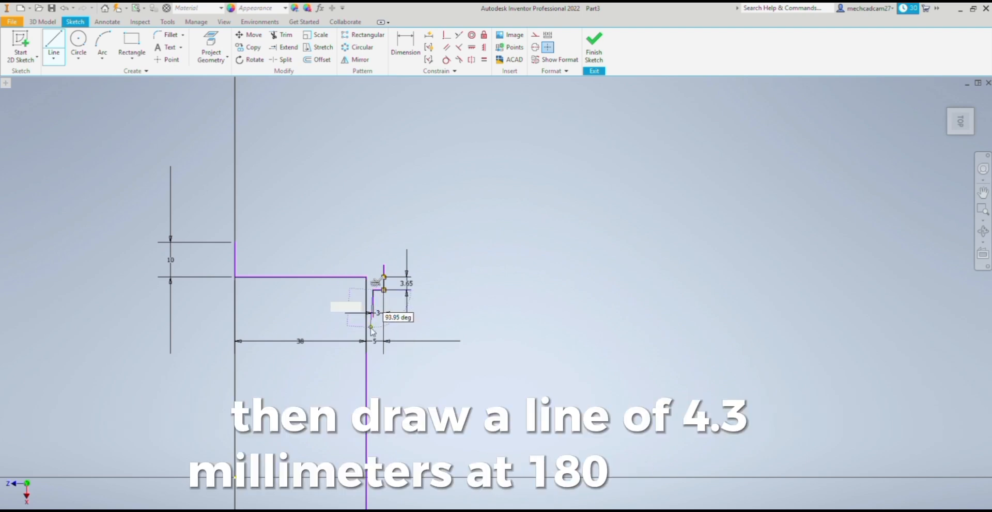
type("4.3")
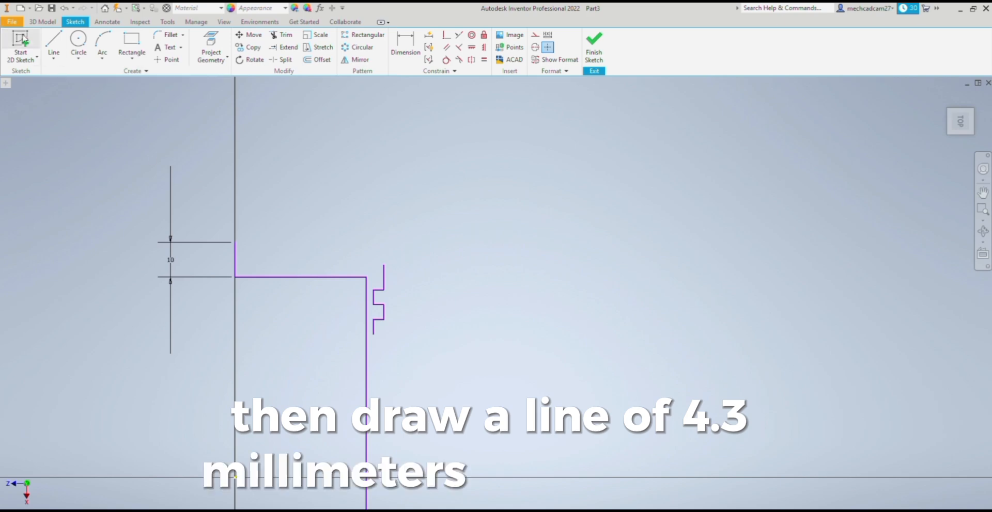
- Complete the remaining ring groove outline with alternating 3 mm horizontal and 4.3 mm vertical line segments
left_click(374, 334)
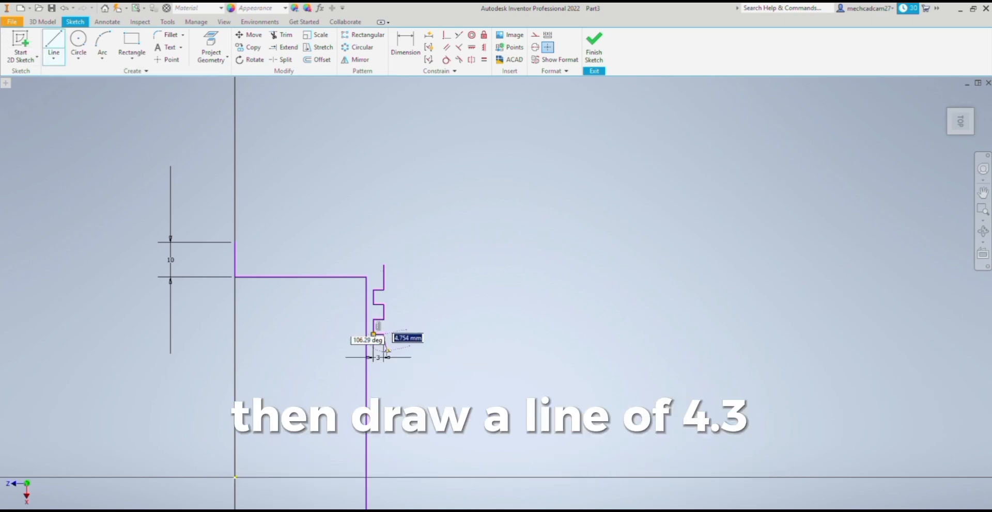
type("4")
type(".")
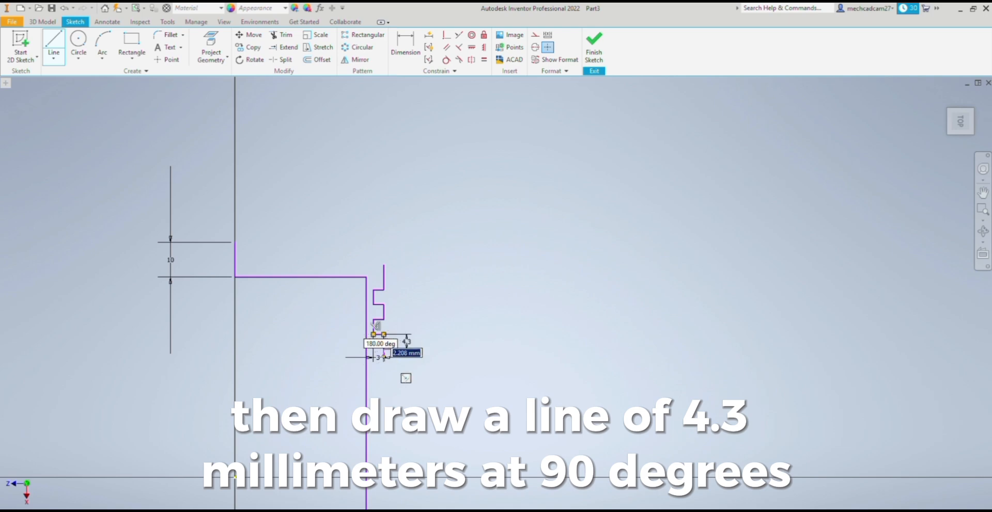
type("3")
key("Return")
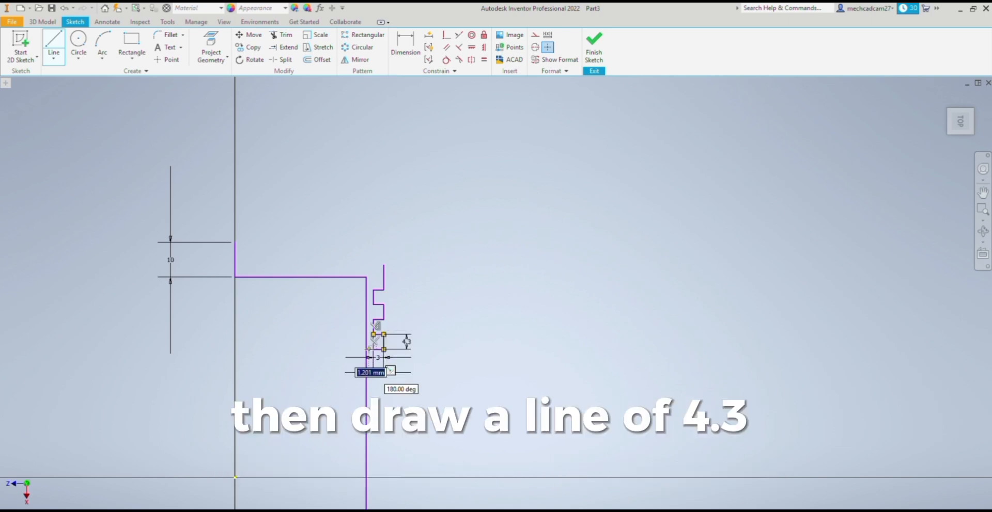
key("Escape")
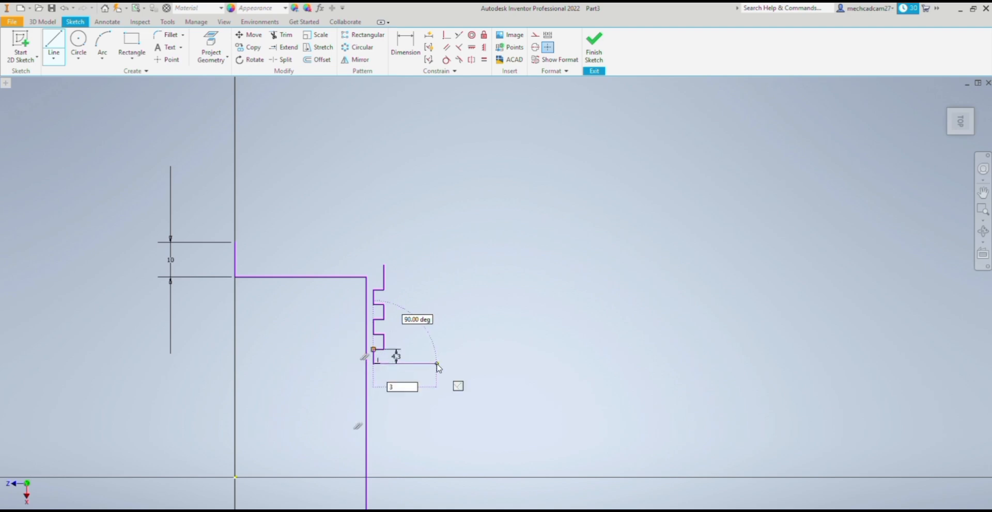
key("Return")
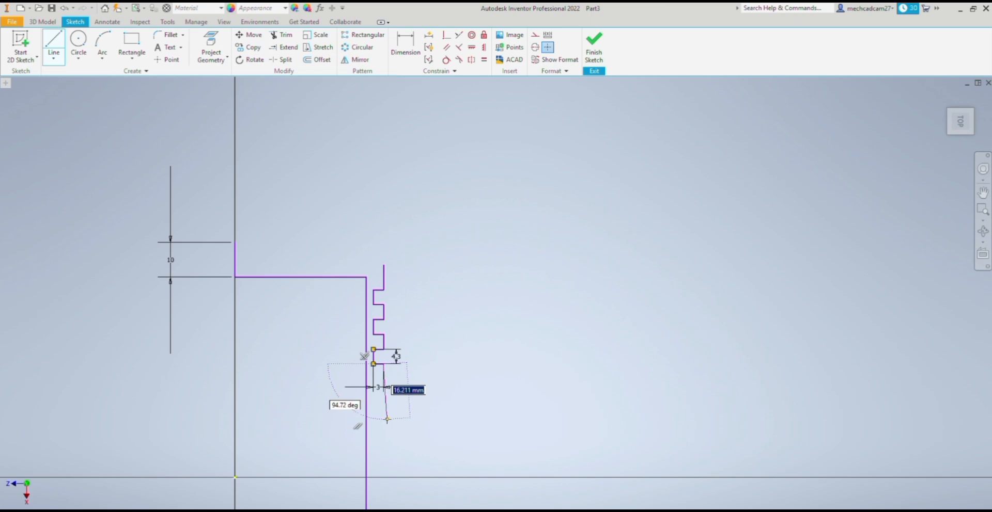
- Complete the half-profile with a 5 mm line across the skirt's open end, the outer wall line and the crown arc
scroll(382, 416, "down", 5)
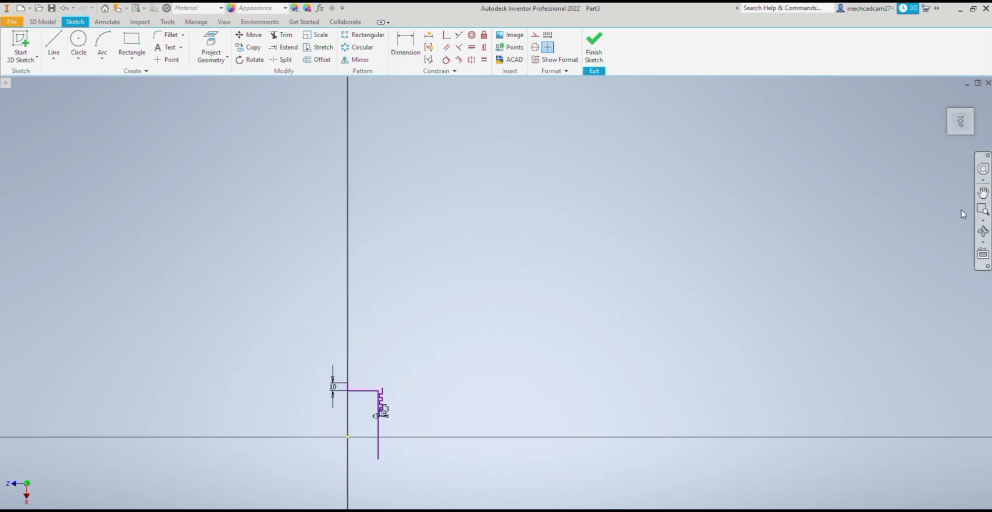
scroll(434, 382, "up", 5)
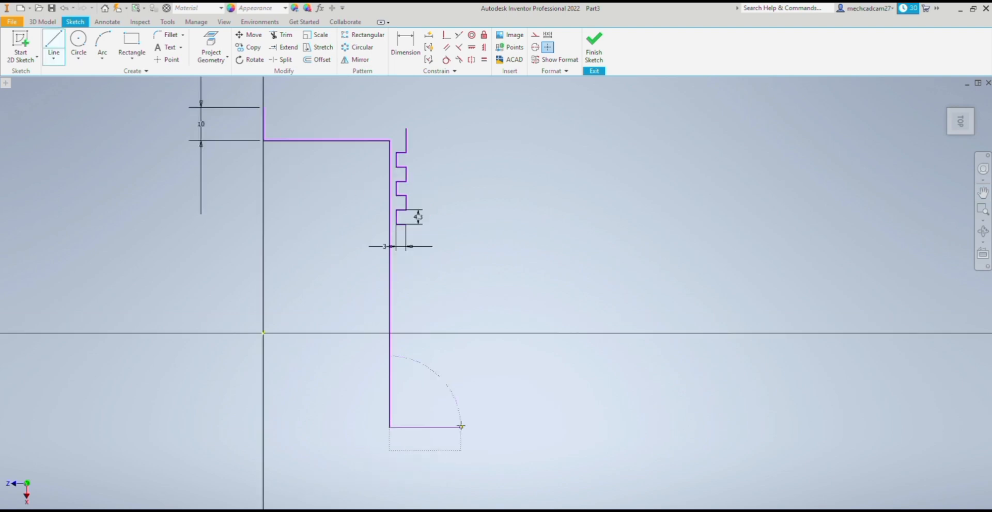
left_click(54, 52)
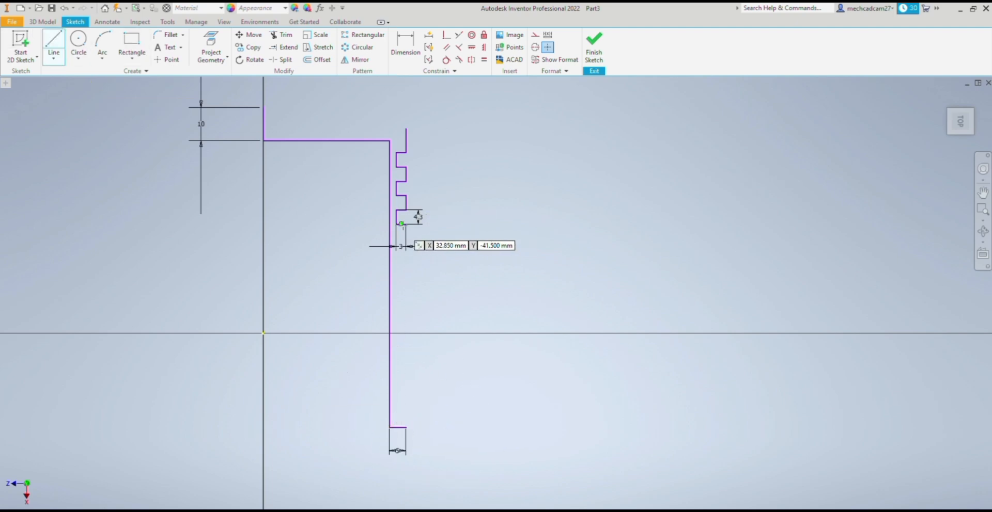
scroll(396, 155, "down", 5)
left_click(102, 55)
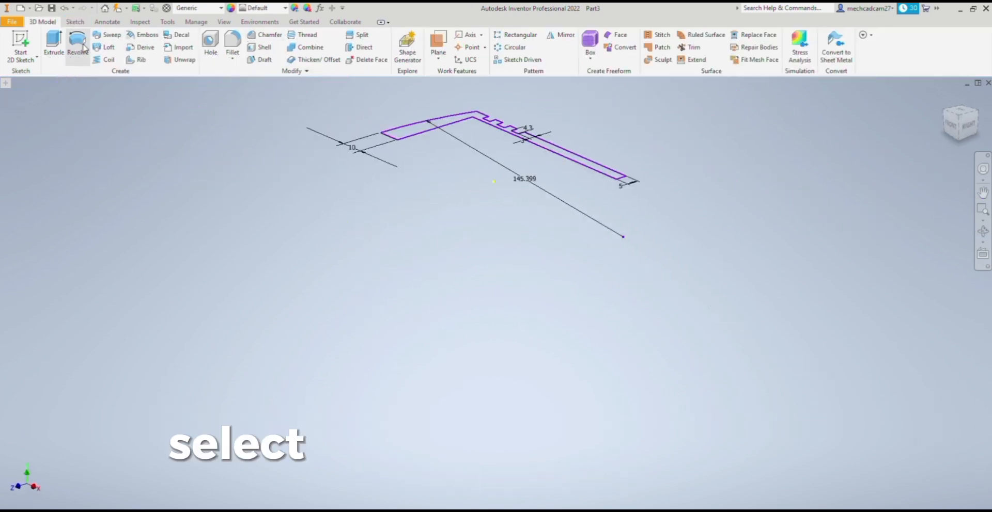
- Revolve the closed half-profile 360 degrees about its central axis into the solid piston body
left_click(77, 46)
left_click(391, 137)
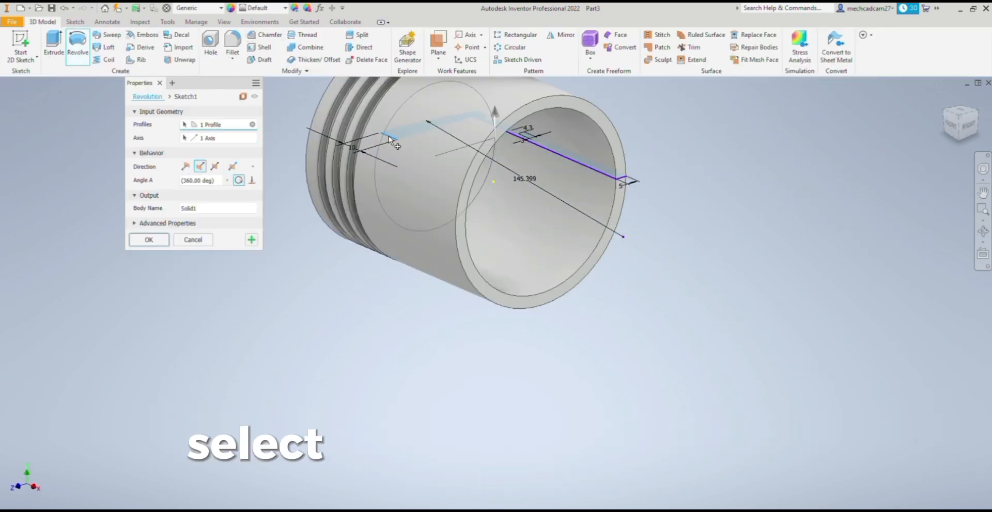
left_click(144, 240)
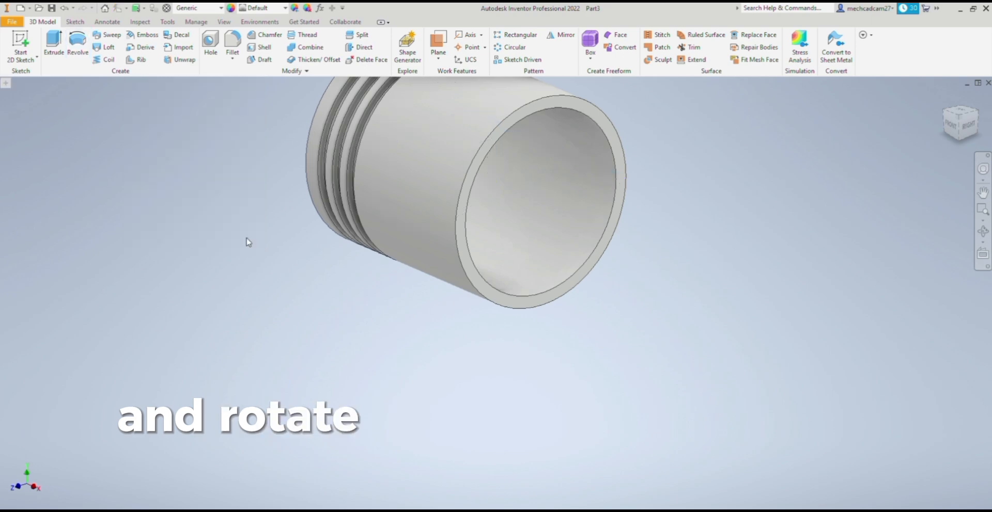
scroll(494, 223, "down", 3)
scroll(528, 219, "up", 3)
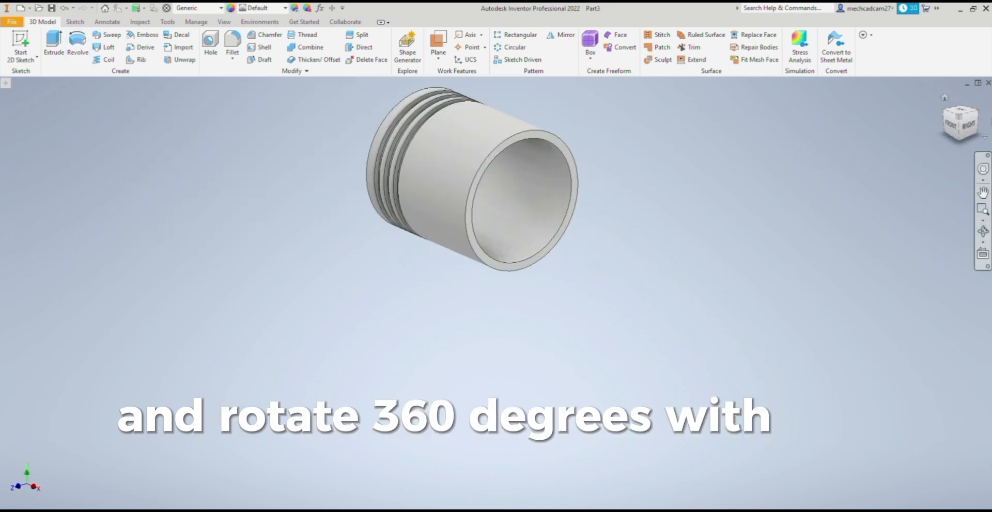
left_click(932, 98)
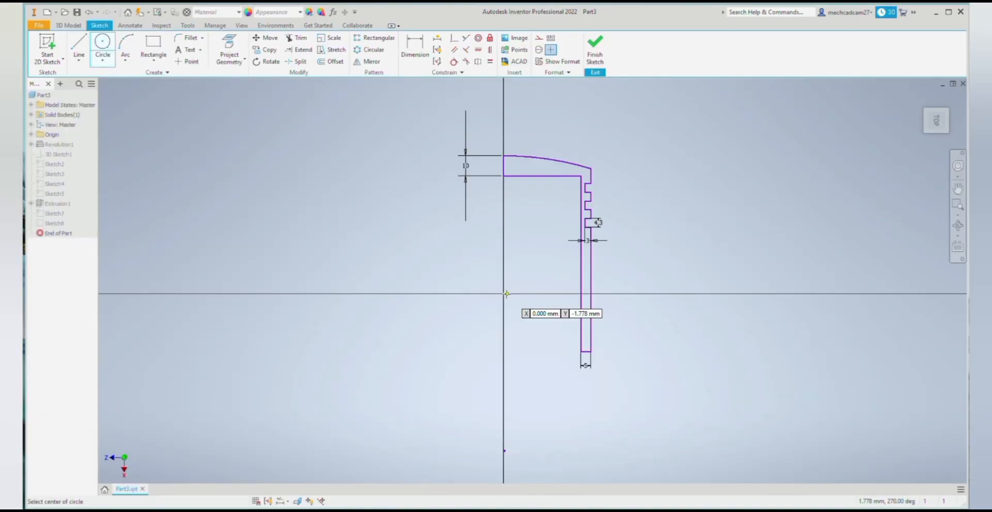
- Sketch a 33.8 mm diameter circle centred on the origin for the piston pin hole
left_click(503, 294)
type("45")
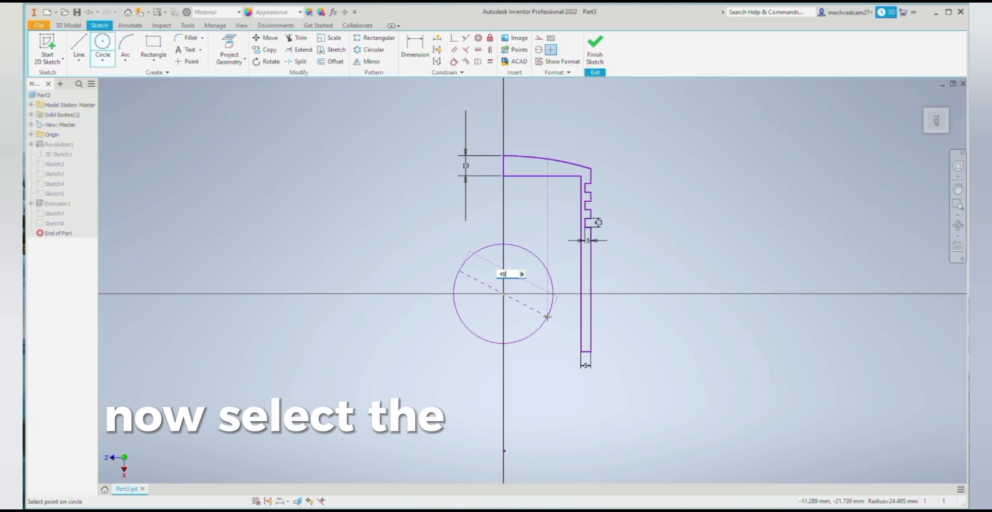
key("BackSpace")
type("33")
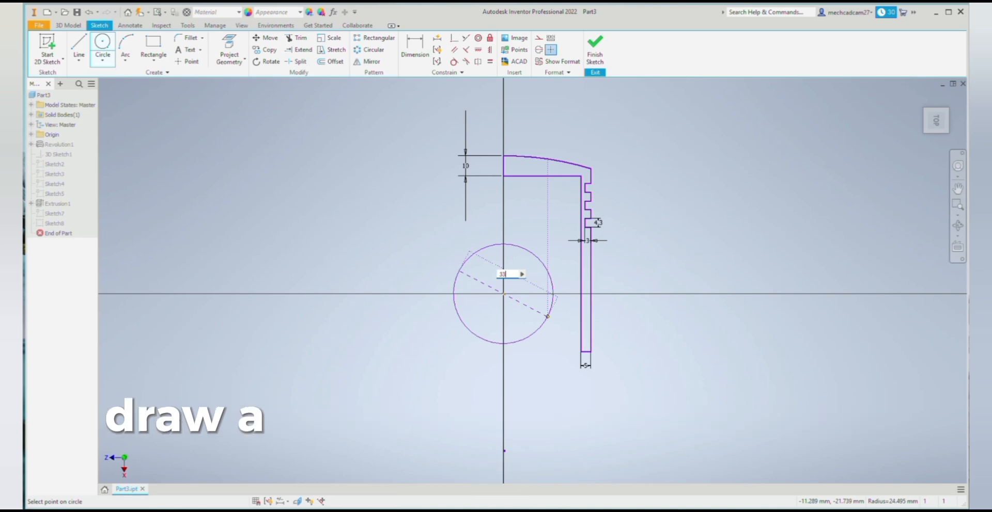
type(".8")
key("Return")
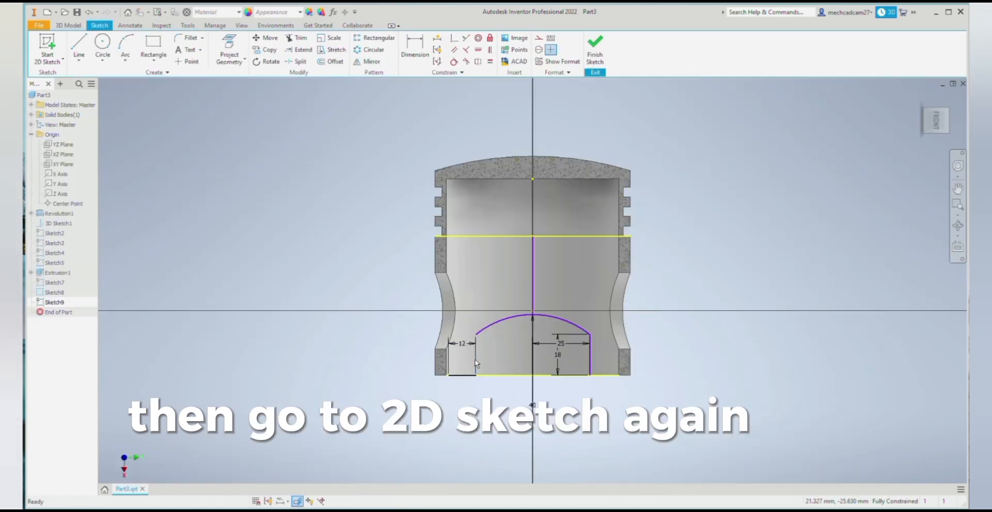
- Finish the arched skirt sketch and cut its two profiles symmetrically through all of the piston wall
left_click(471, 345)
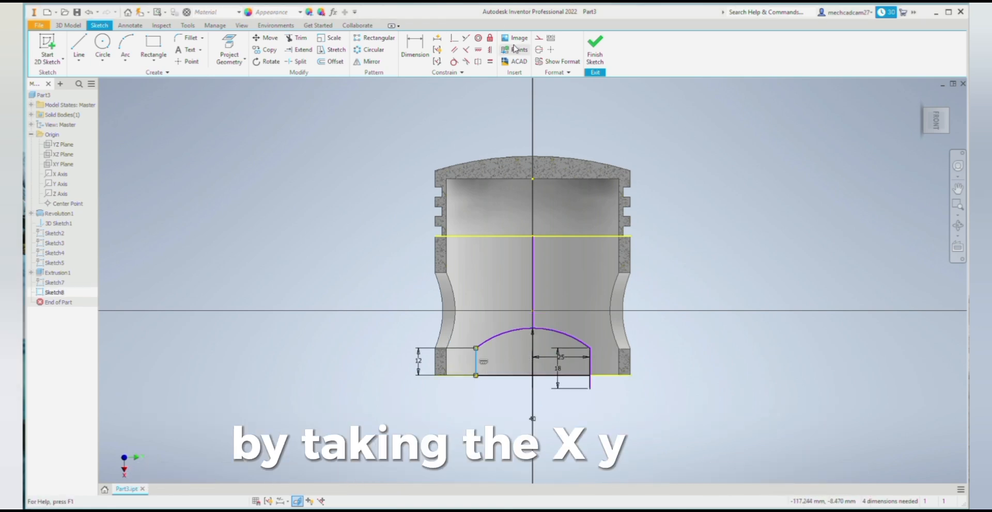
left_click(595, 49)
left_click(80, 48)
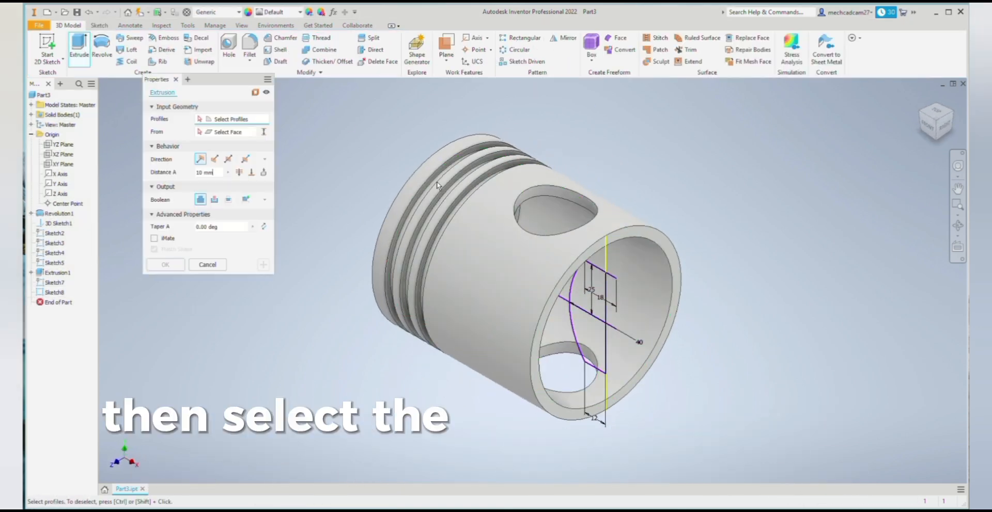
left_click(589, 291)
left_click(586, 343)
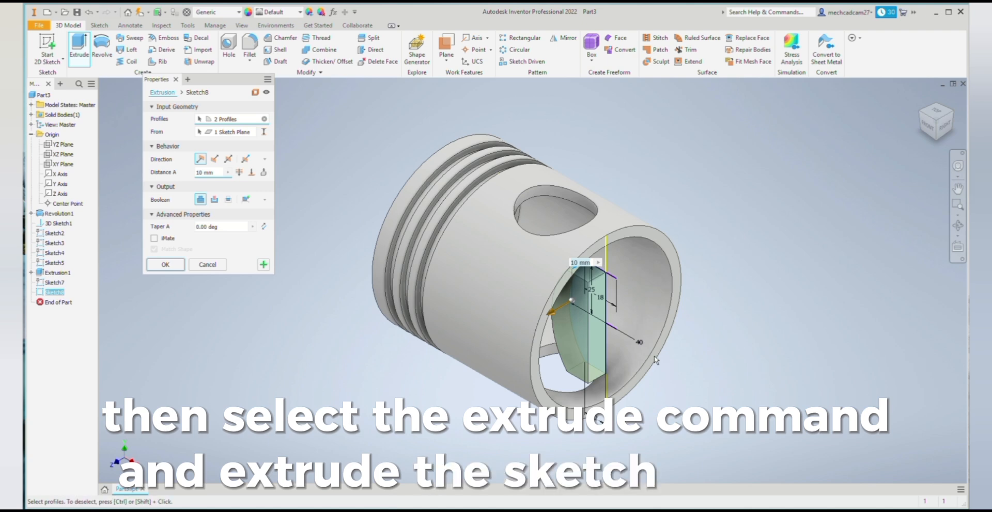
left_click(214, 159)
left_click(227, 159)
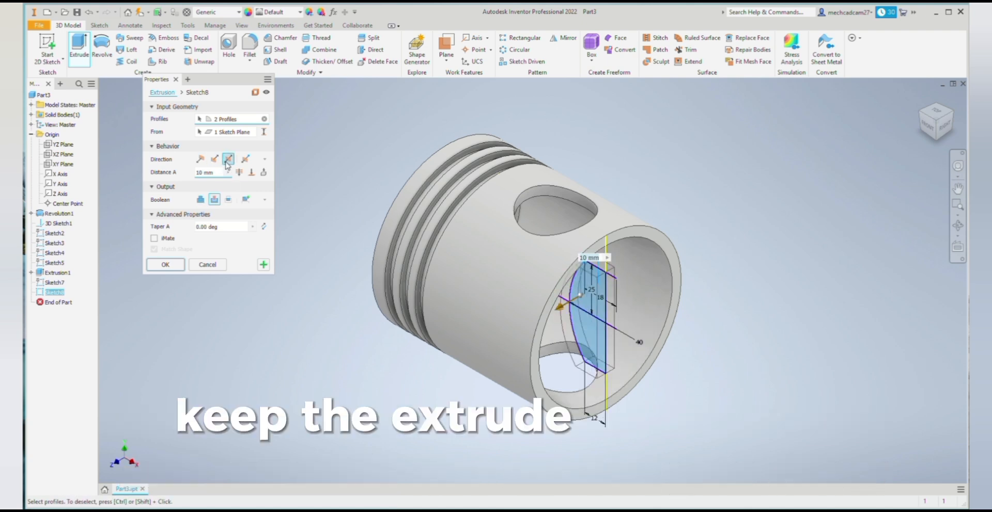
left_click(240, 172)
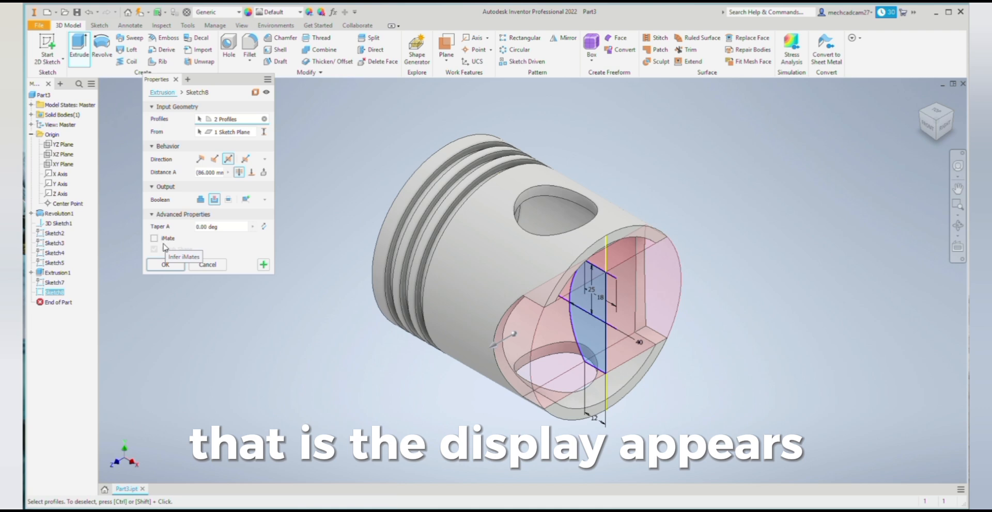
left_click(165, 264)
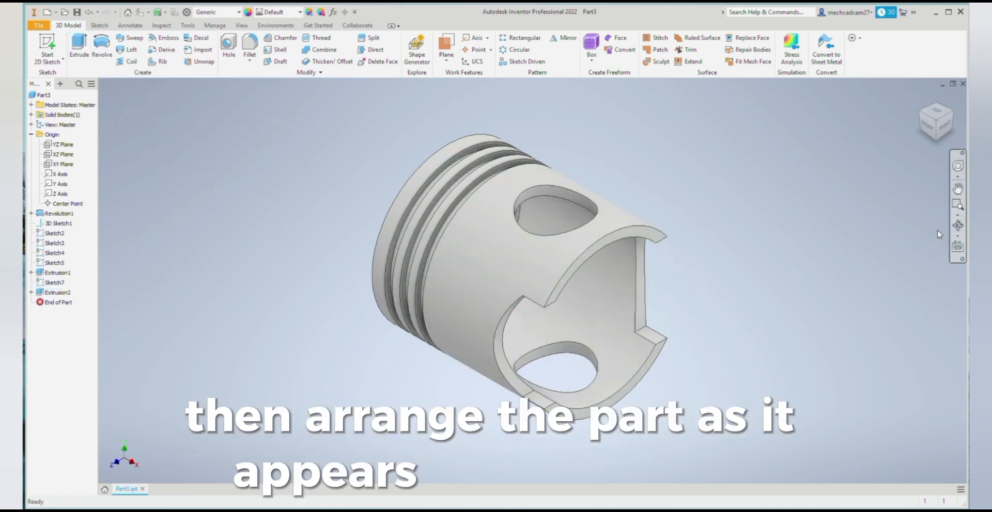
- Fillet the two corner edges on one side of the piston's skirt cutouts with a 10 mm radius
left_click(957, 227)
left_click(788, 282)
left_click(646, 291)
left_click(960, 228)
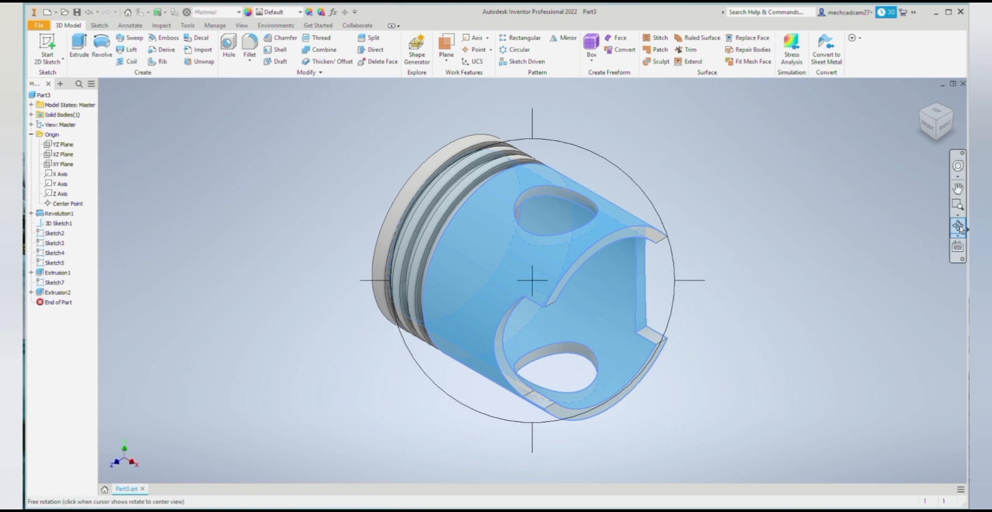
left_click_drag(583, 328, 507, 324)
key("Escape")
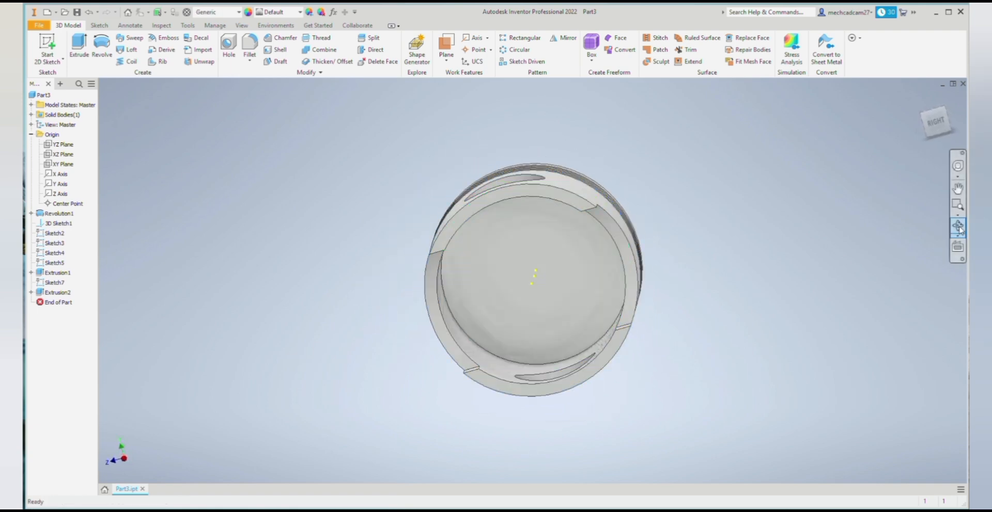
left_click(958, 228)
left_click_drag(646, 295, 538, 230)
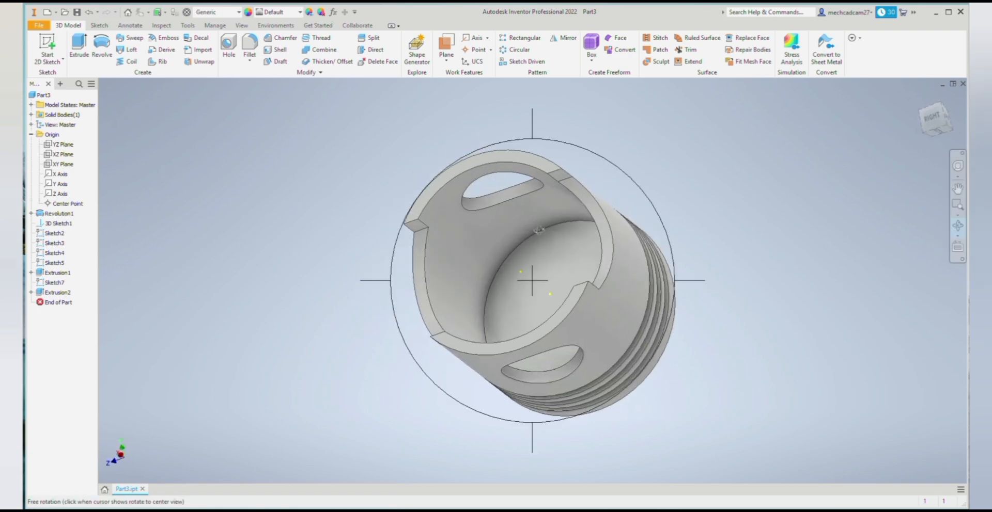
left_click(249, 46)
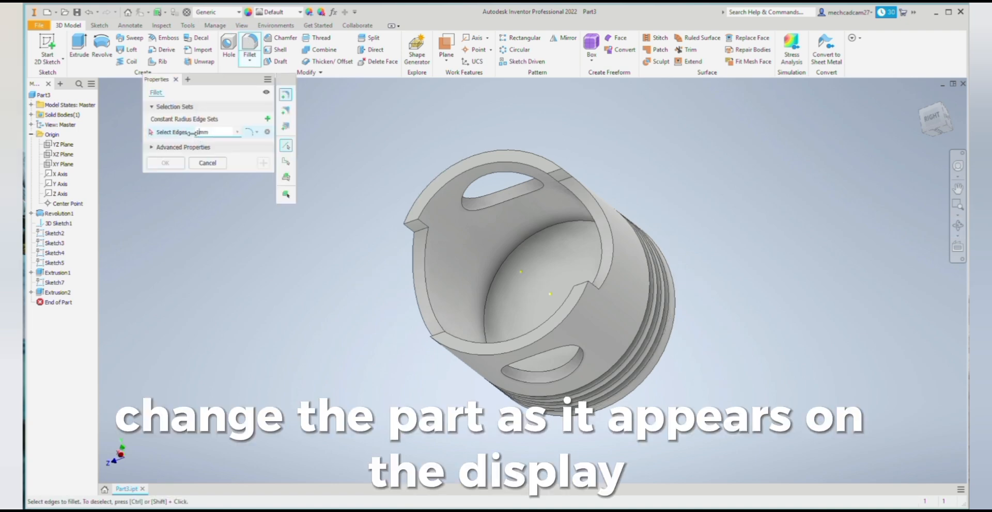
left_click(580, 187)
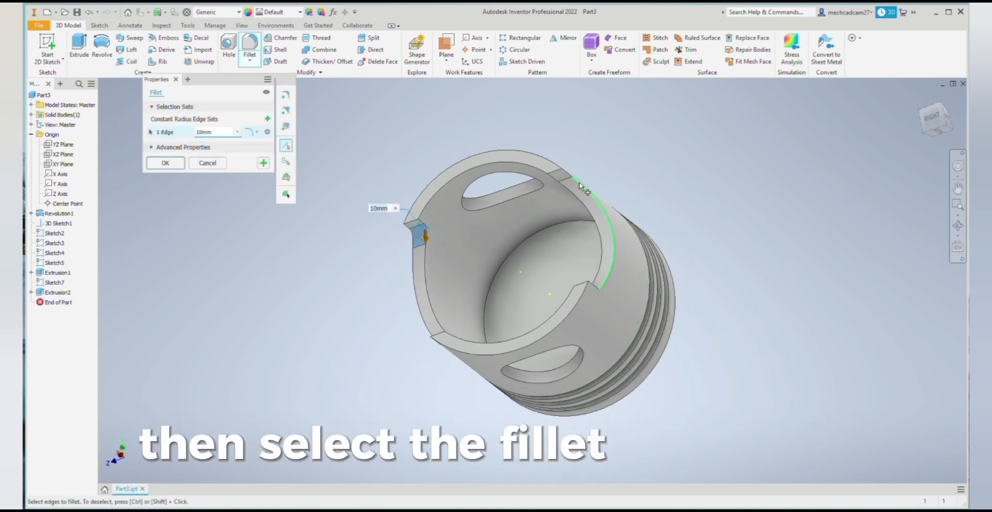
left_click(578, 185)
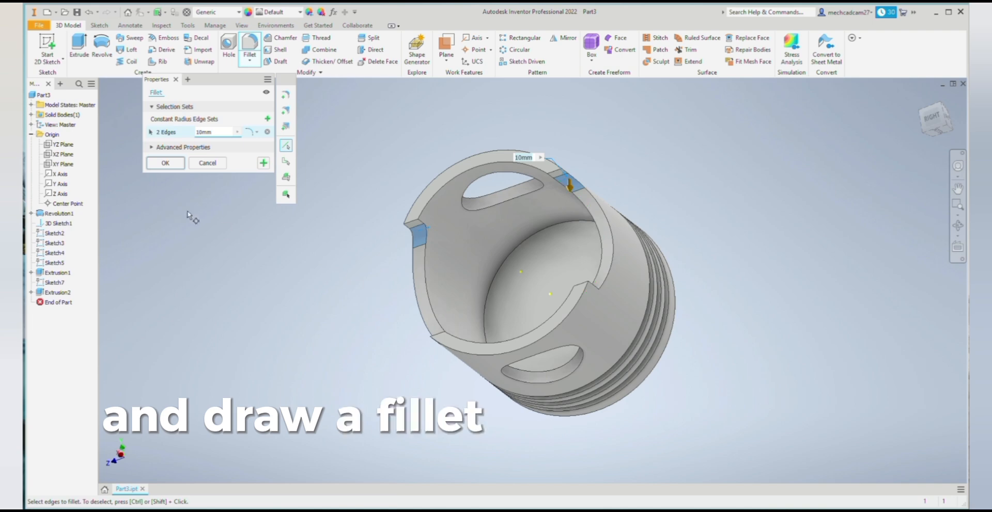
left_click(165, 163)
- Fillet the two remaining corner edges on the opposite side of the skirt cutouts with a 10 mm radius
left_click(958, 226)
left_click_drag(673, 286, 692, 354)
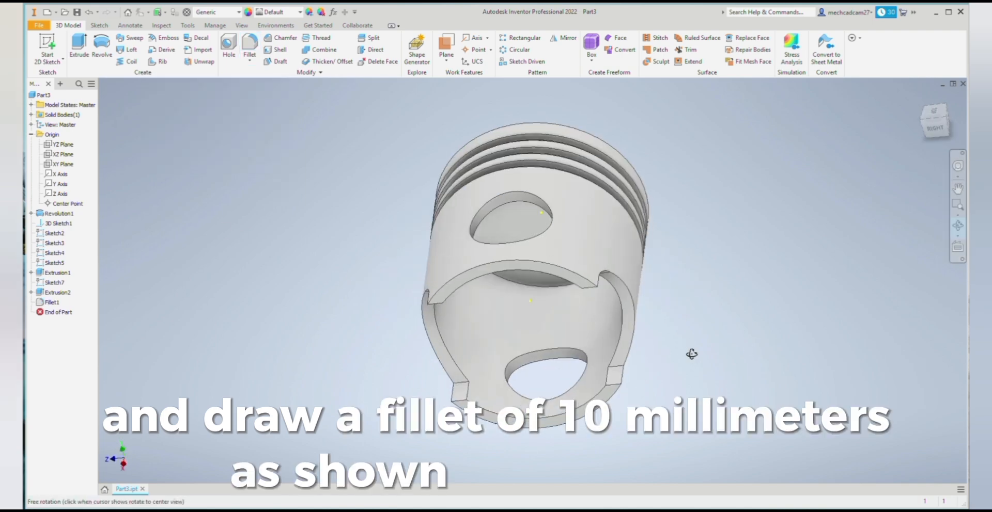
left_click(250, 46)
left_click(457, 378)
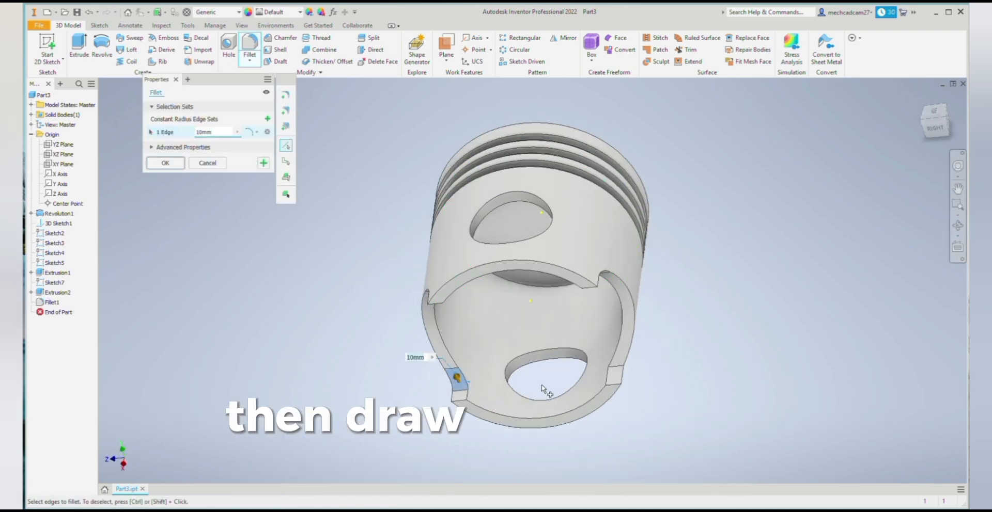
left_click(617, 374)
left_click(165, 163)
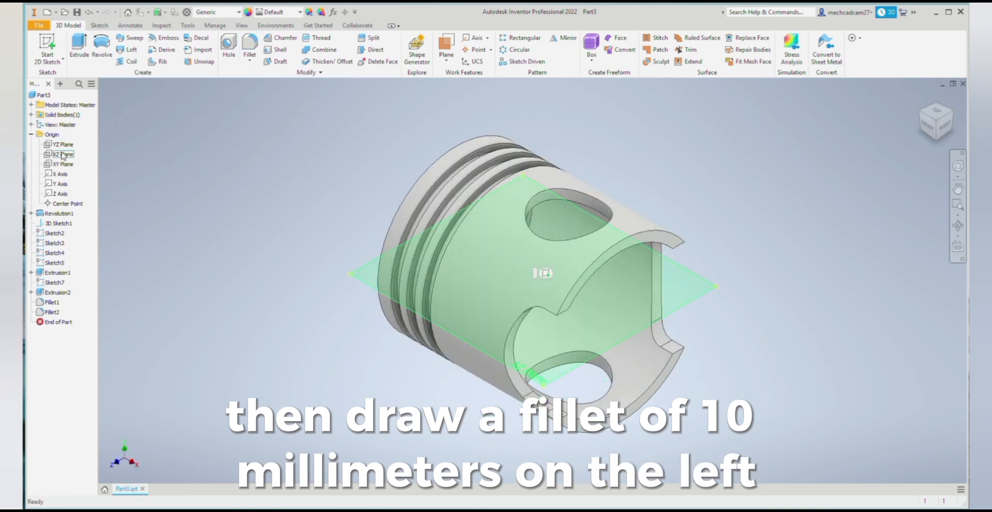
- Sketch a 45 mm diameter circle centred on the origin on the XZ plane, around the pin hole, and finish the sketch
left_click(63, 154)
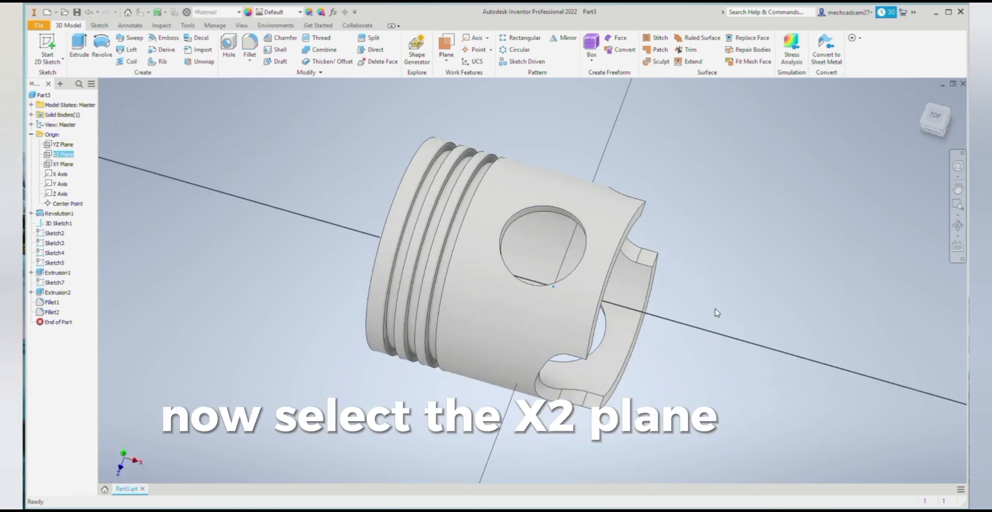
left_click(47, 49)
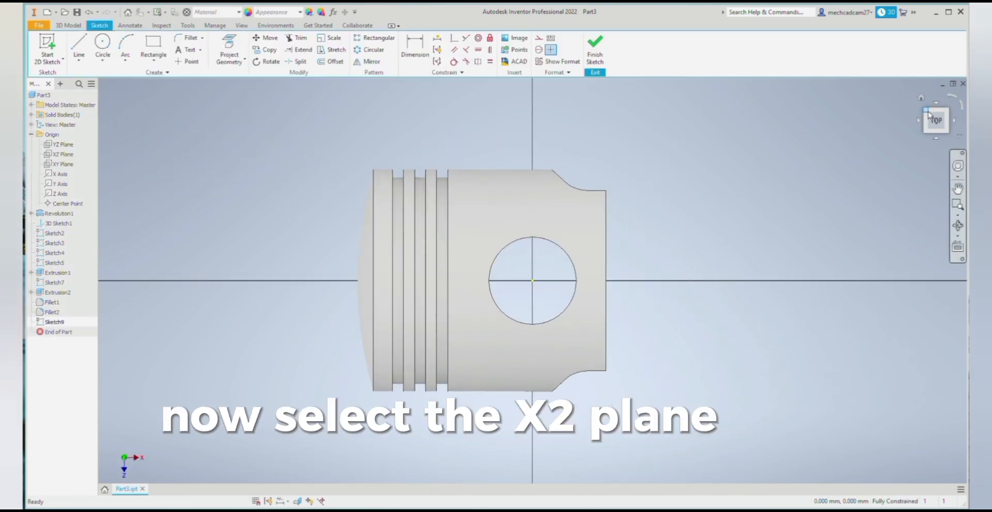
left_click(103, 44)
left_click(533, 327)
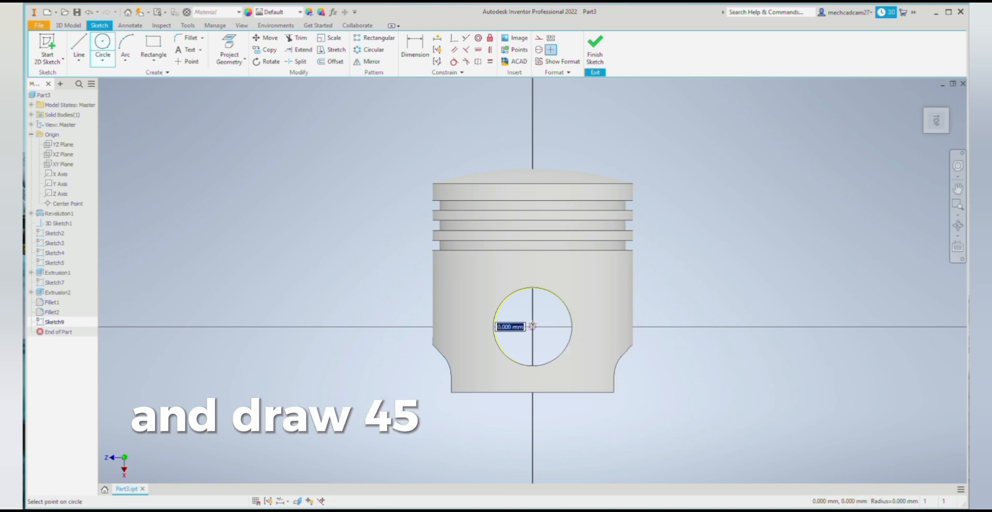
type("45")
key("Return")
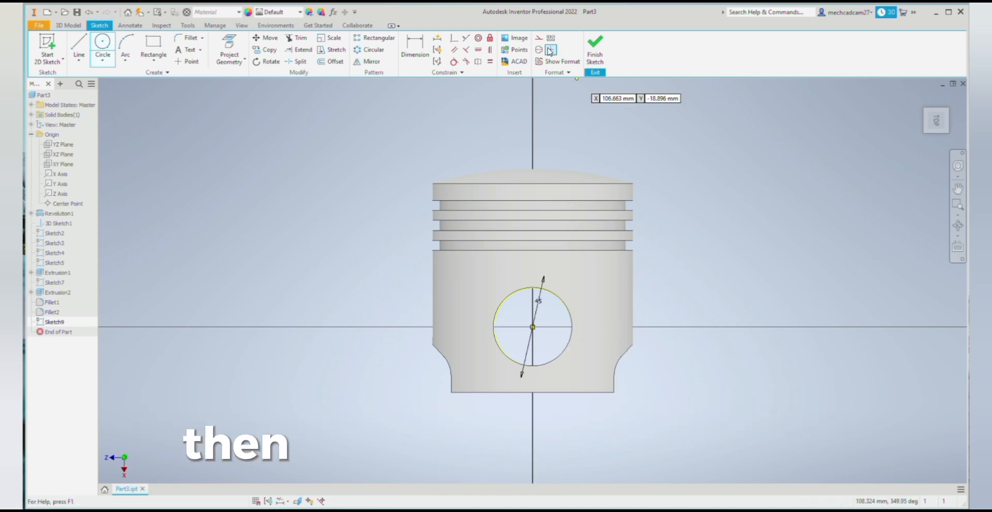
left_click(595, 47)
- Extrude the ring between the 45 mm circle and the pin hole up to the next solid wall as a joined pin boss
left_click(79, 48)
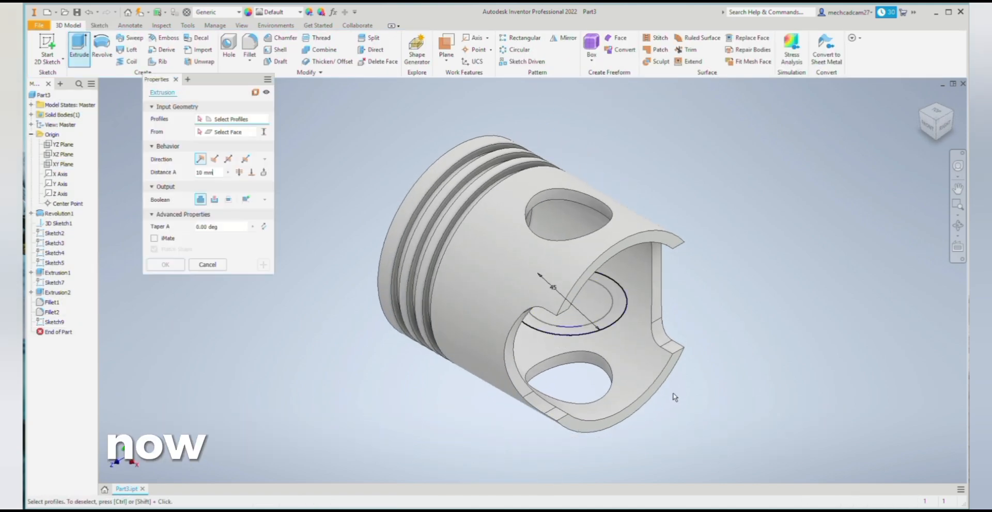
left_click(610, 322)
left_click(263, 175)
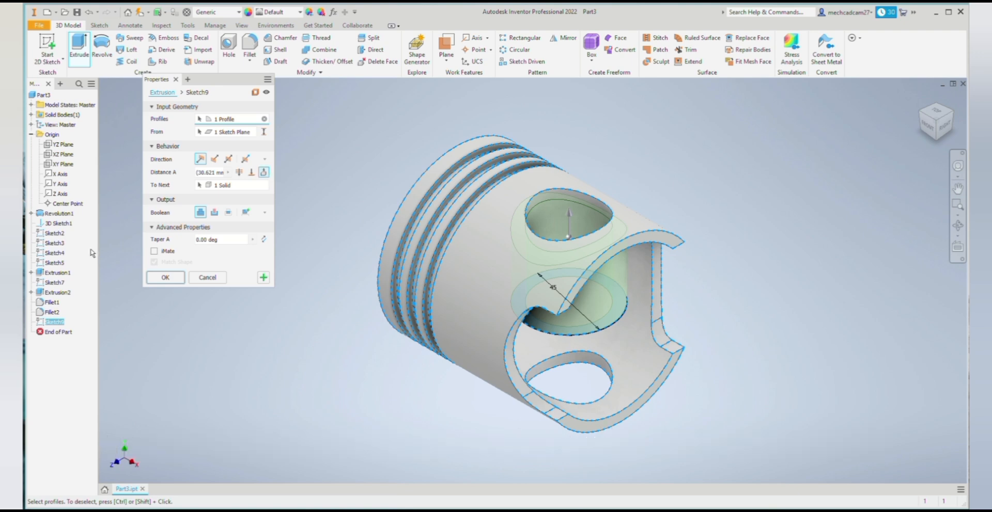
left_click(156, 276)
- Create a sketch on the pin boss's annular inner end face, project that face's edges into it, and finish the sketch
left_click(633, 324)
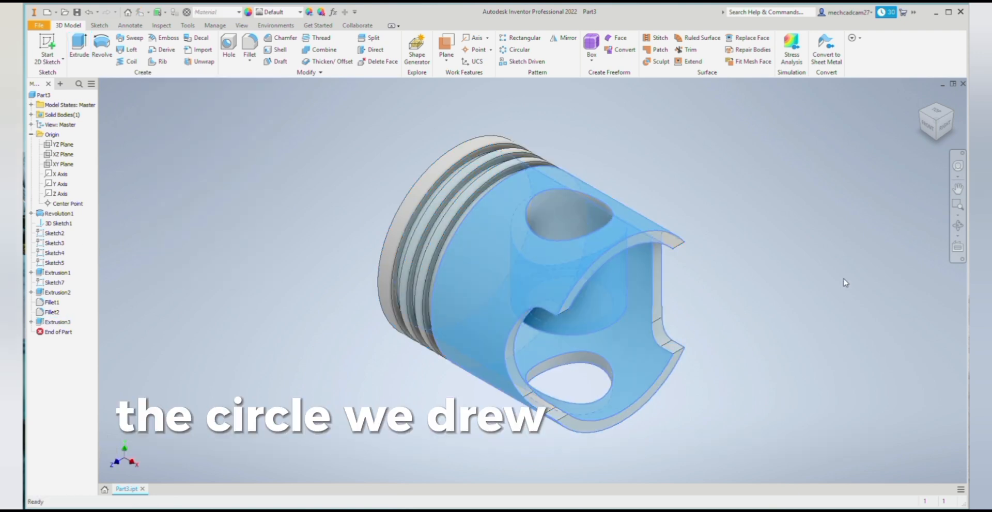
left_click(958, 225)
key("Escape")
left_click(958, 225)
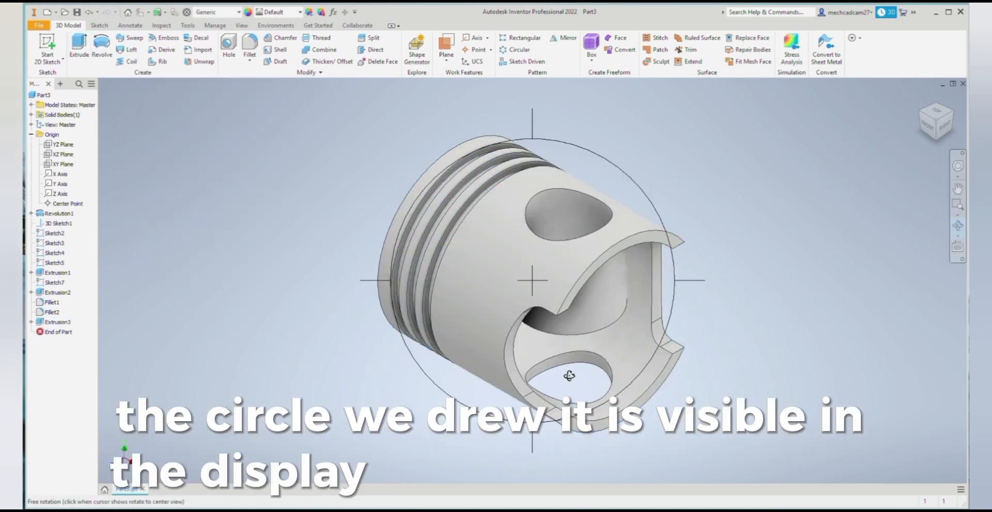
left_click_drag(607, 354, 414, 408)
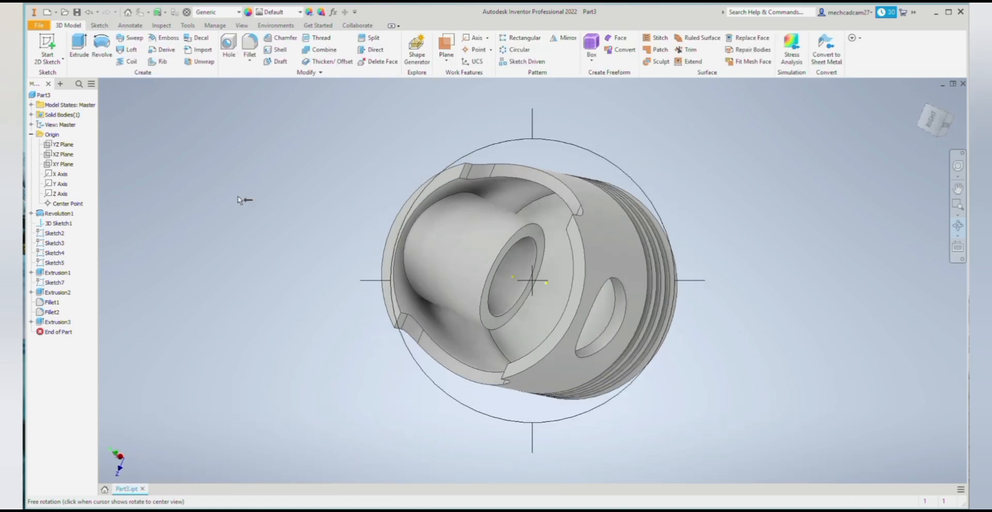
key("Escape")
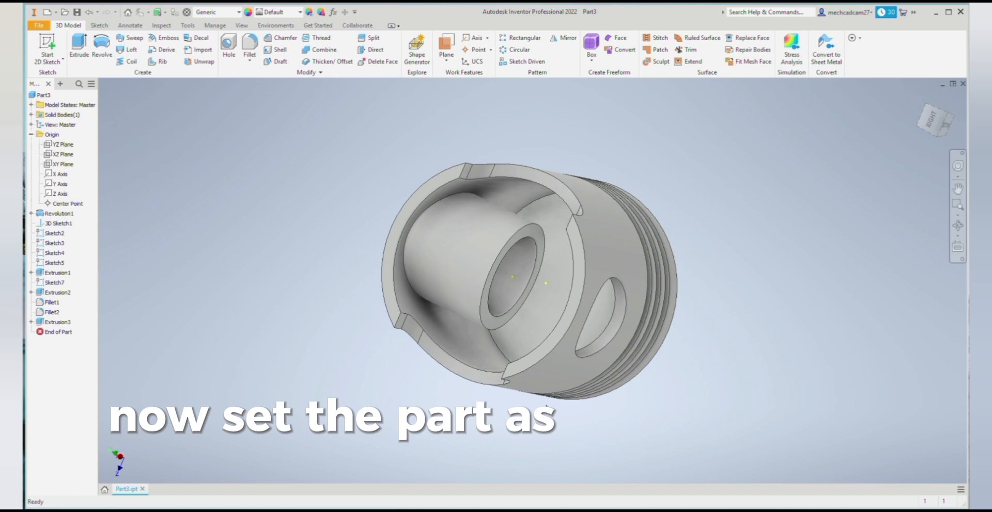
left_click(495, 323)
left_click(550, 323)
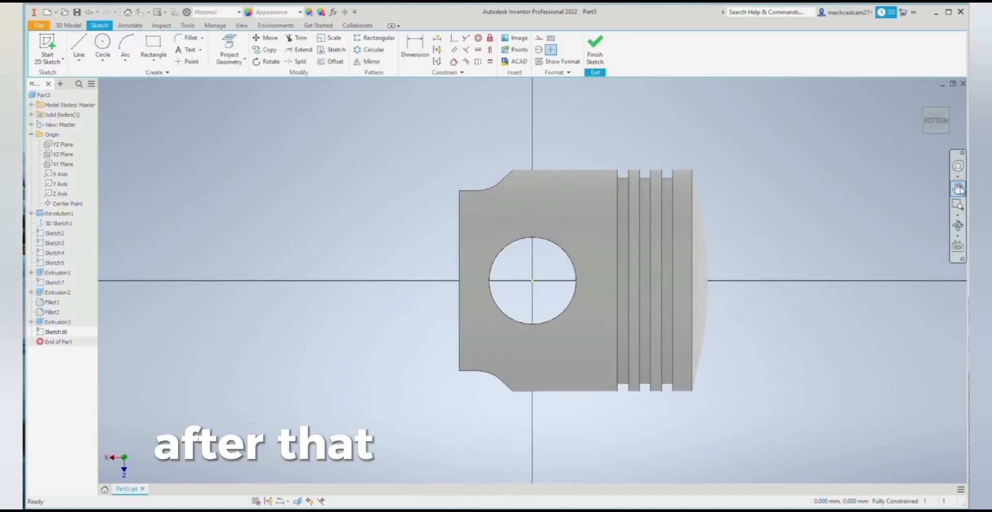
left_click(949, 139)
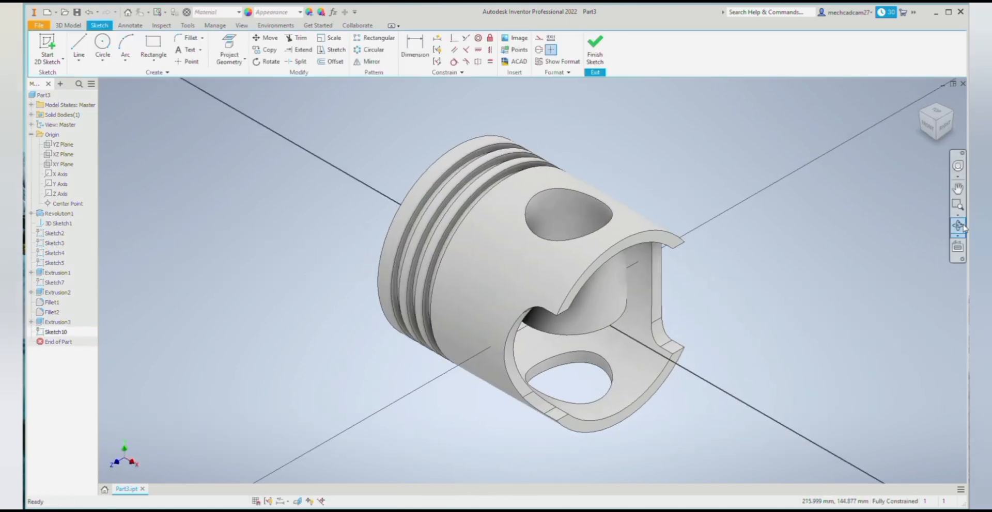
left_click(958, 226)
left_click_drag(700, 318, 480, 237)
left_click(239, 50)
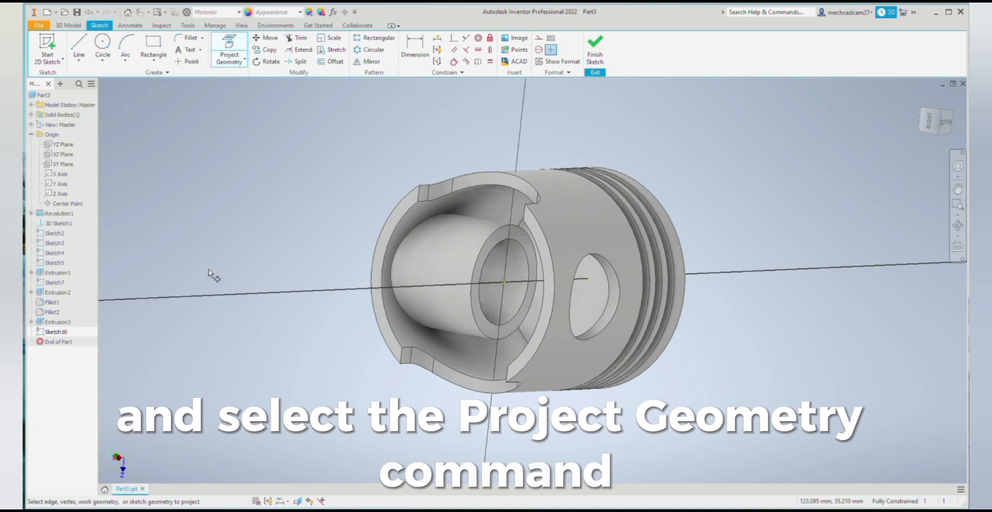
left_click(488, 316)
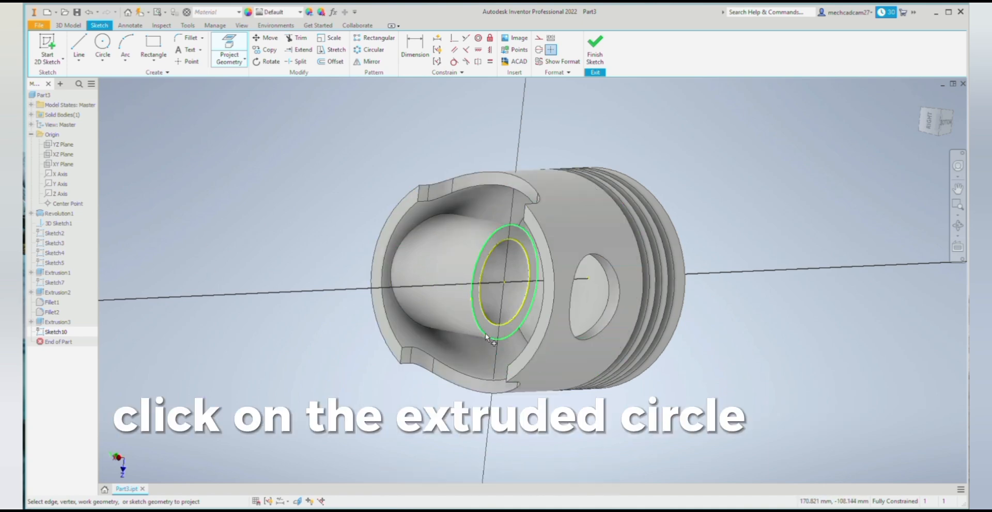
left_click(594, 49)
- Cut the projected ring profile 19 mm back into the pin boss to shorten it
key("e")
left_click(214, 199)
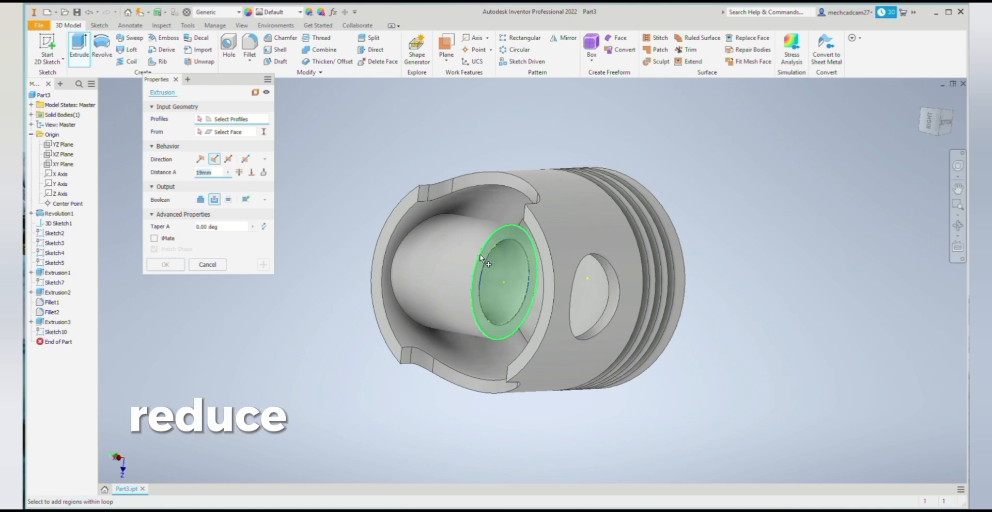
left_click(483, 259)
left_click(166, 265)
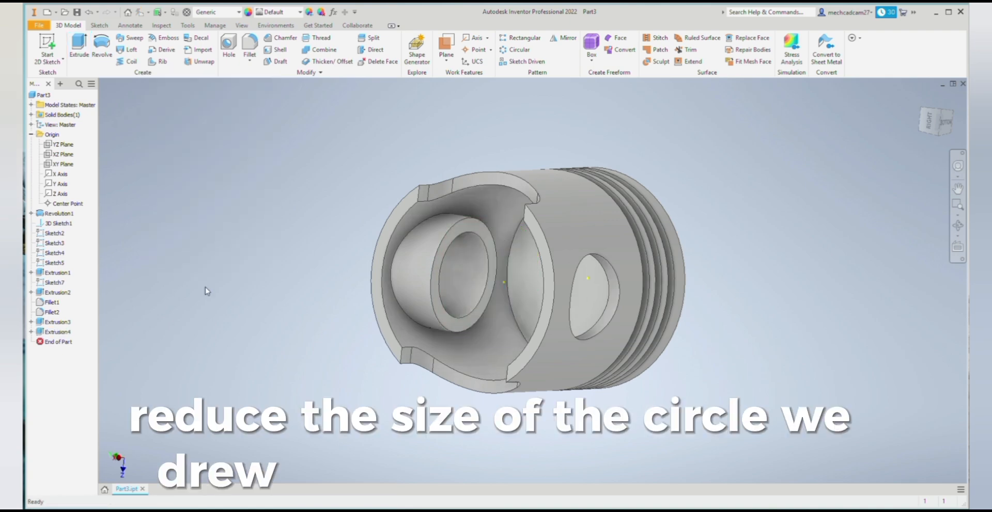
- Mirror the pin boss extrusion and its shortening cut about the XZ plane to the opposite inner wall
left_click(957, 226)
left_click_drag(594, 289, 646, 414)
left_click_drag(507, 237, 449, 361)
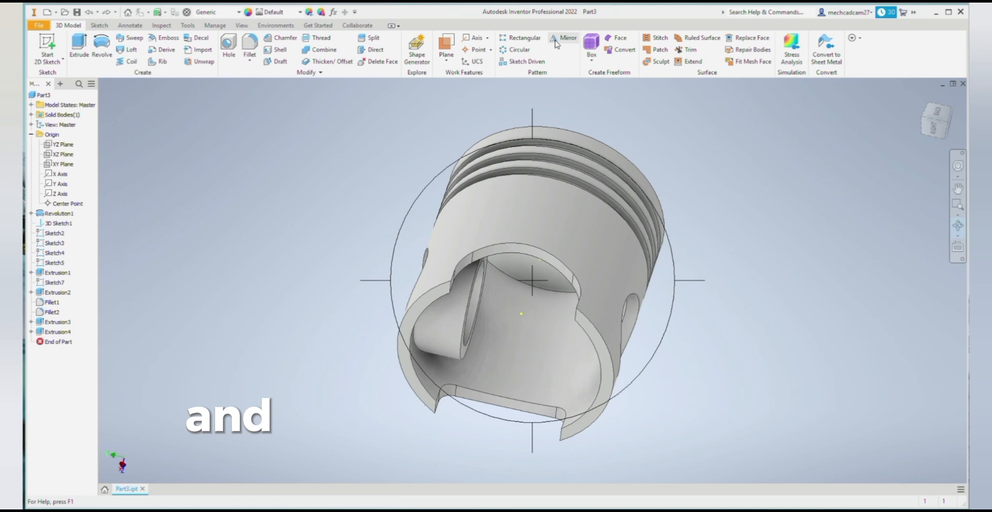
left_click(564, 38)
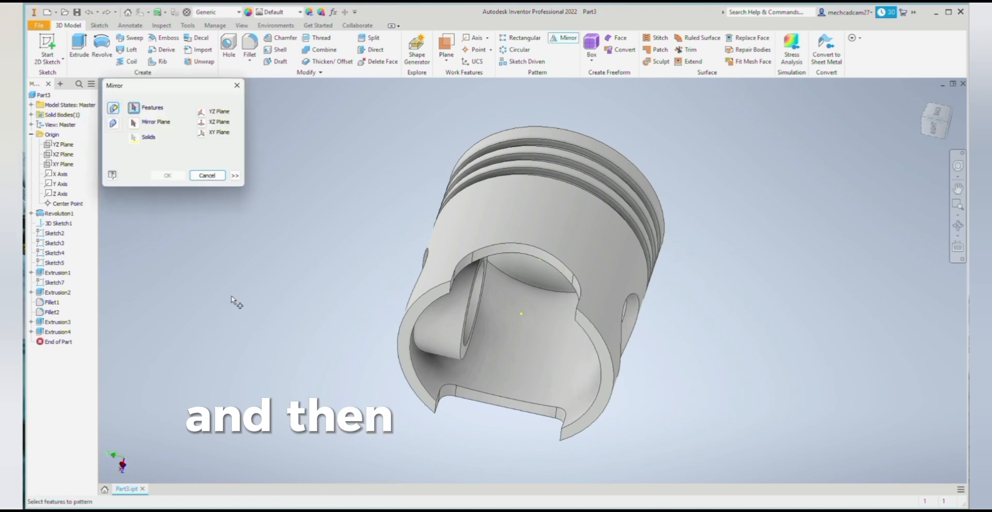
left_click(67, 333)
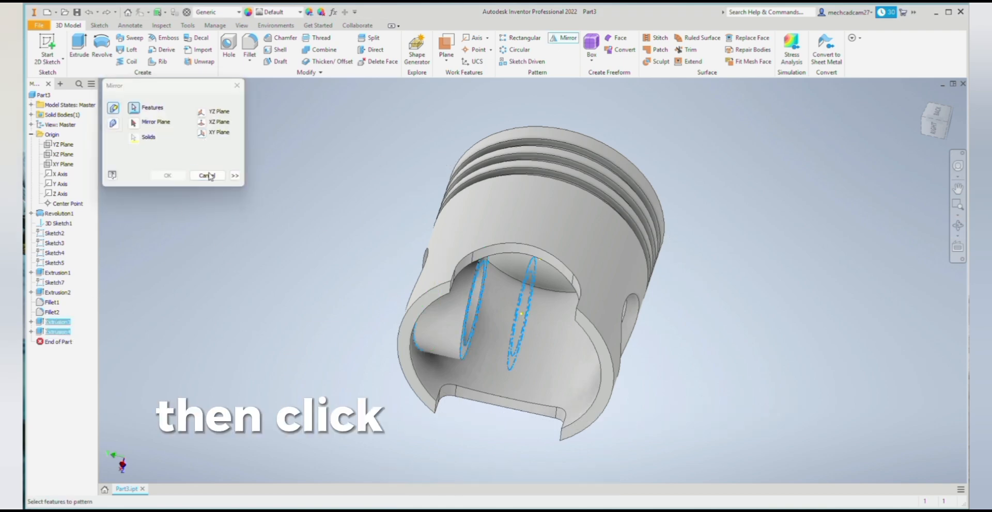
left_click(216, 122)
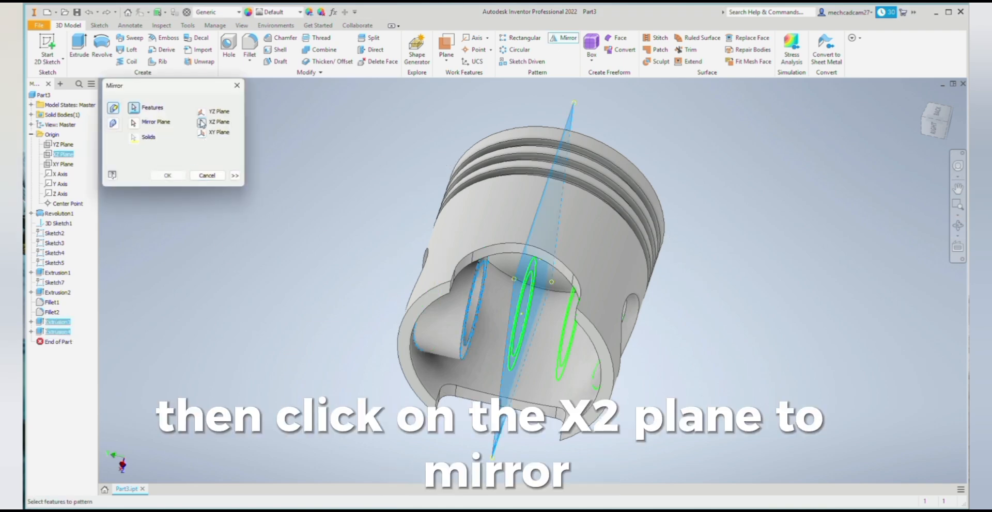
left_click(167, 176)
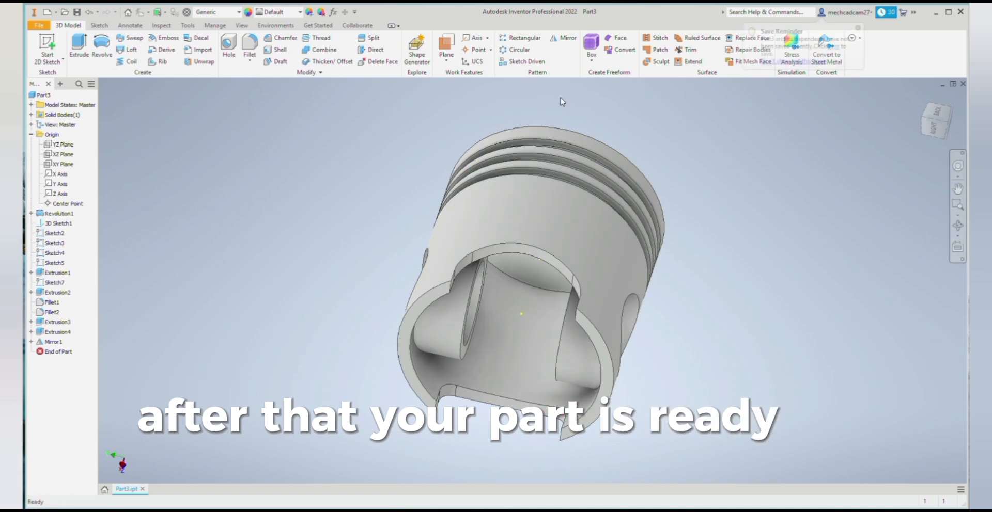
left_click(957, 225)
left_click_drag(600, 323, 620, 423)
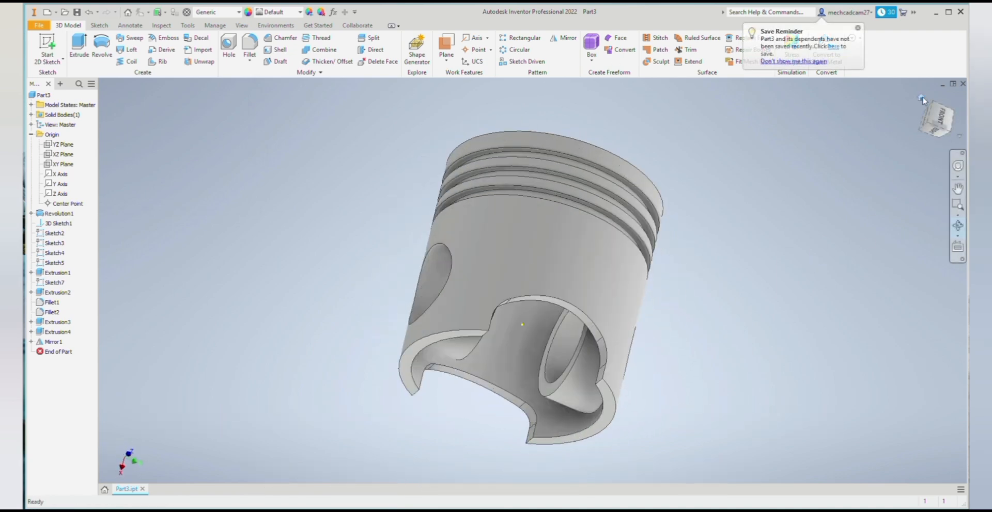
left_click(920, 99)
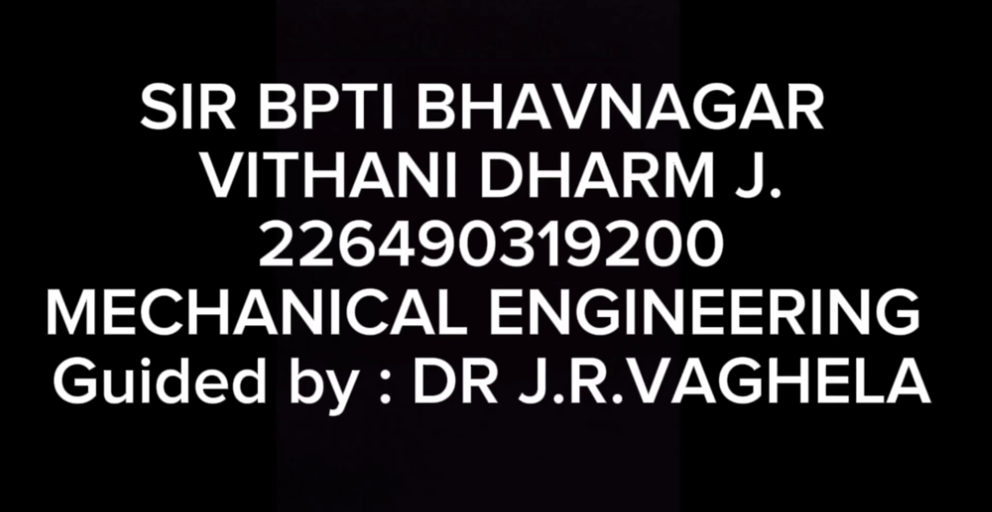